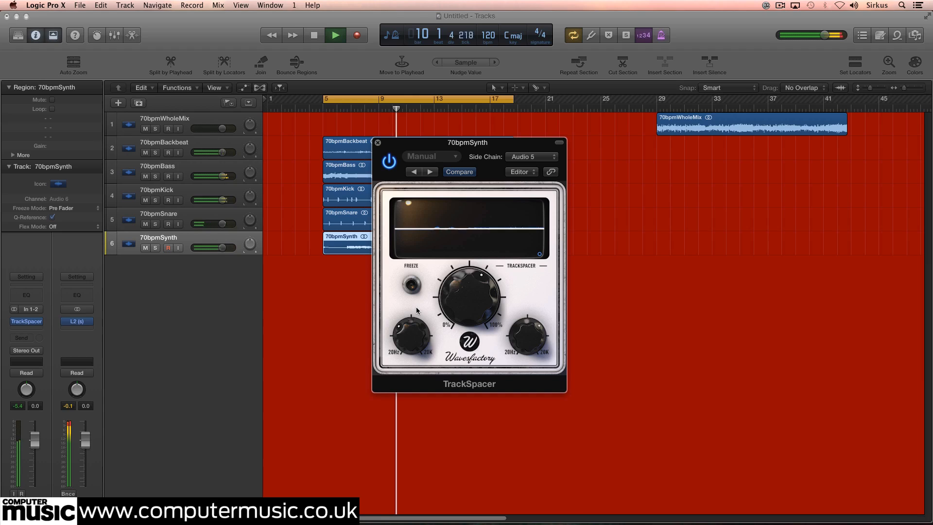
# - Close the TrackSpacer window of the 70bpmSynth track to return to the full arrangement
pyautogui.click(378, 143)
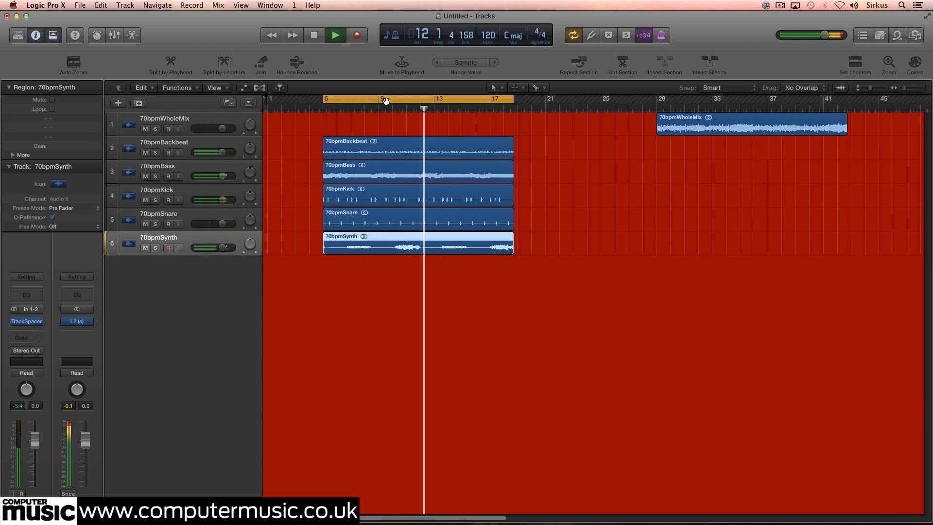
pyautogui.click(386, 100)
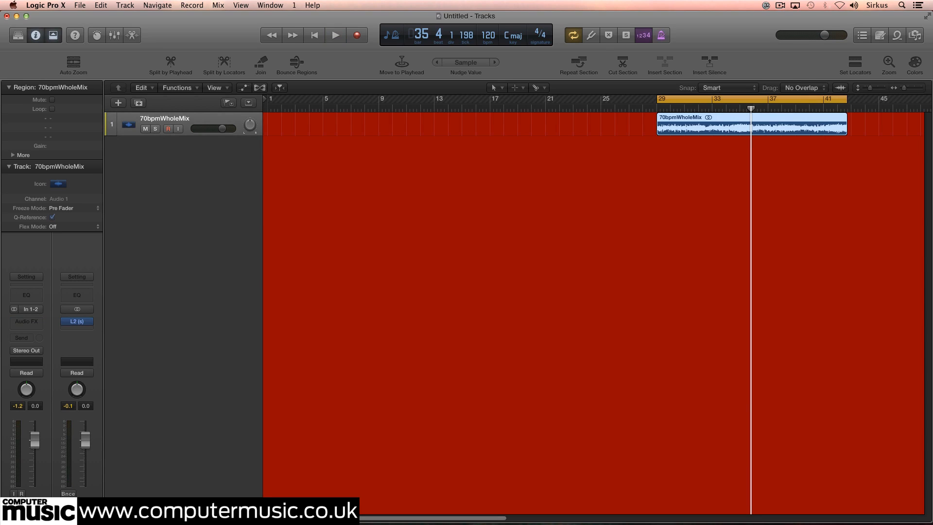
# - Add the five 70bpm stem files at bar 5 on new tracks, set the cycle range to their length and start playback
pyautogui.moveTo(129, 246); pyautogui.dragTo(347, 179)
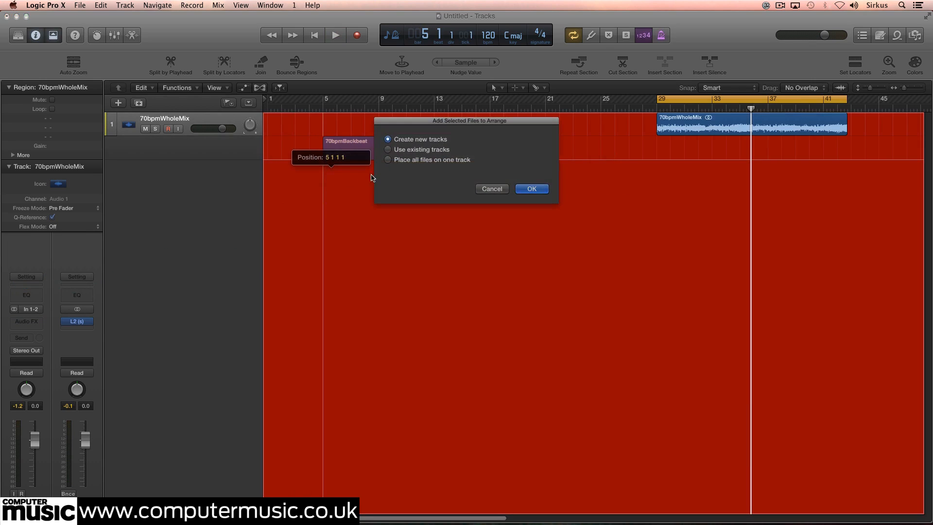
pyautogui.click(532, 189)
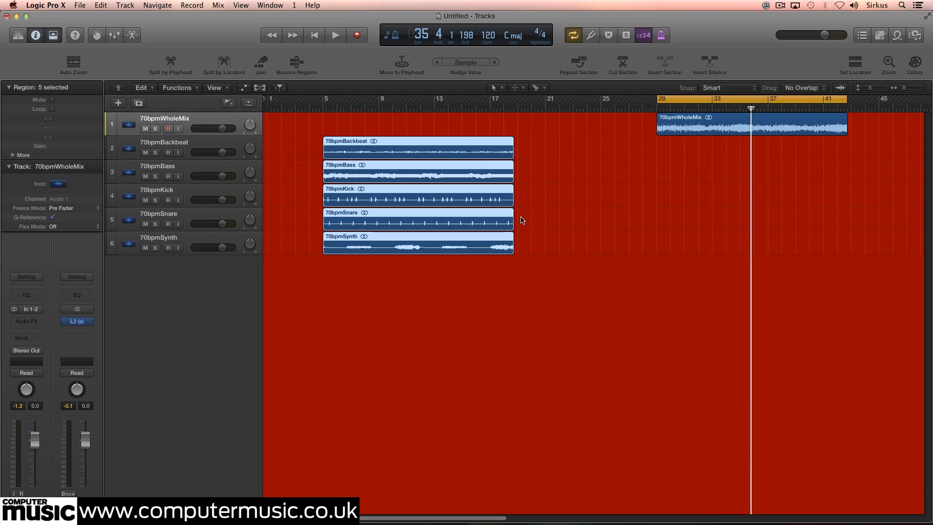
pyautogui.click(856, 63)
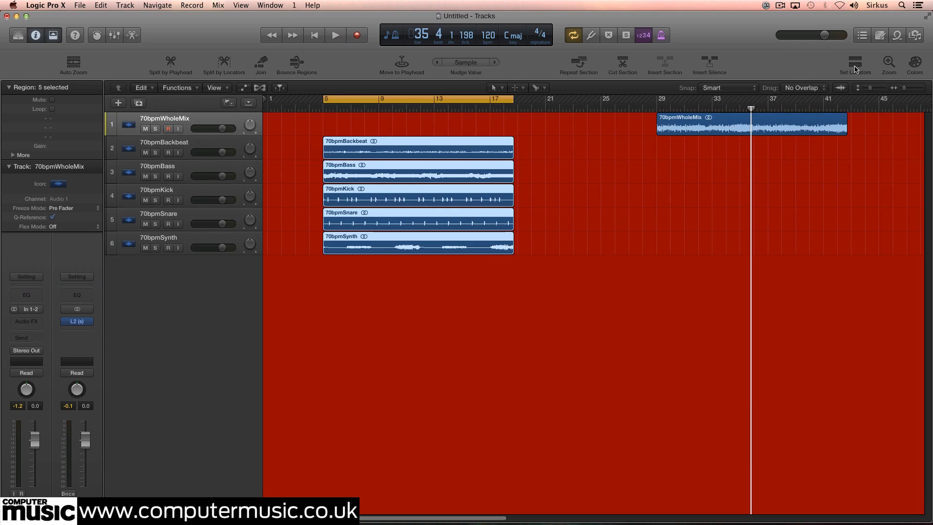
pyautogui.press('space')
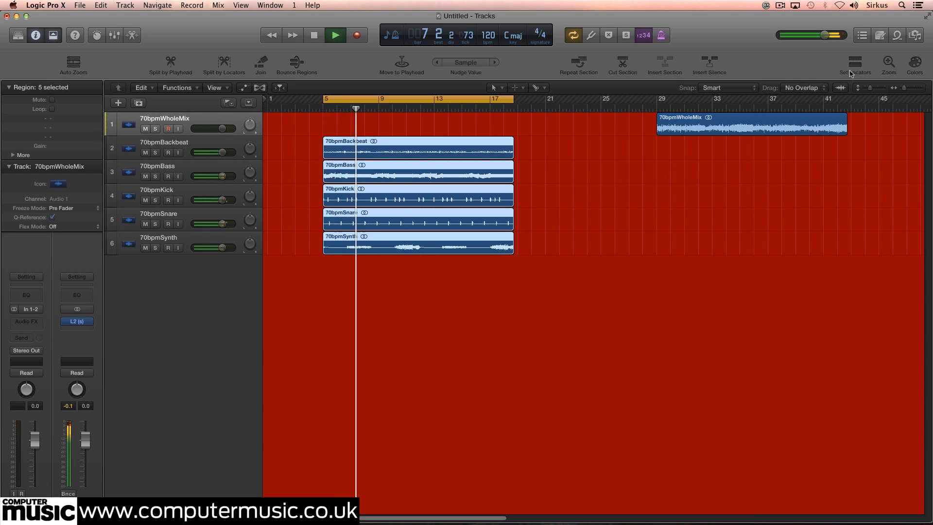
# - Insert a stereo TrackSpacer on the 70bpmBass track and set its side chain to Audio 4 - 70bpmKick
pyautogui.click(174, 167)
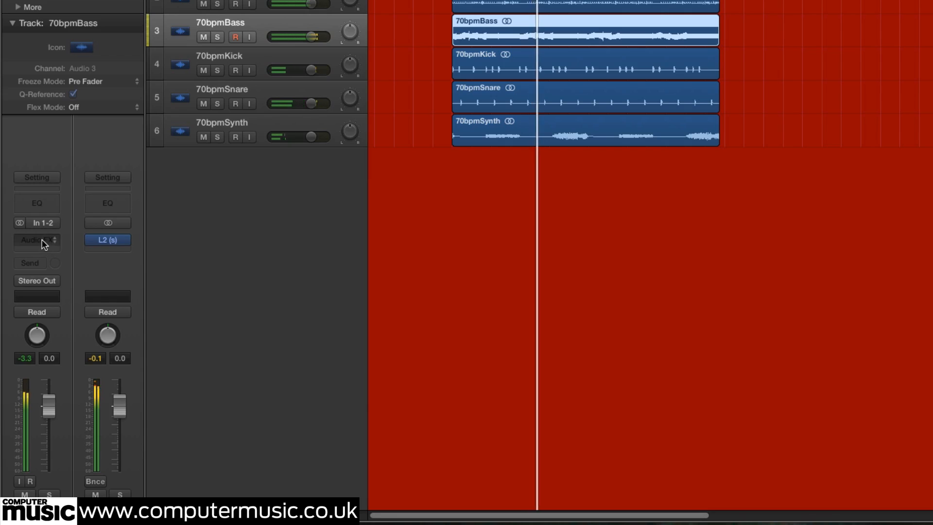
pyautogui.click(29, 314)
pyautogui.moveTo(99, 430)
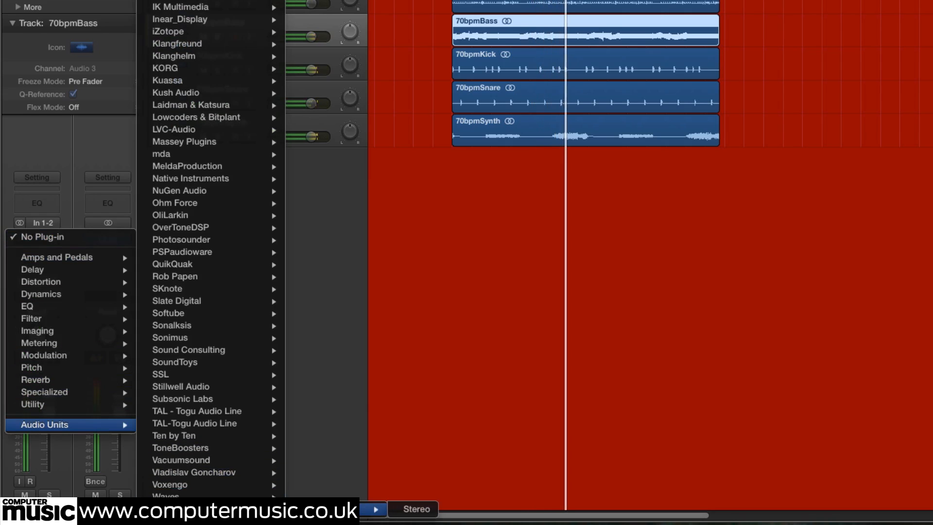
pyautogui.click(420, 511)
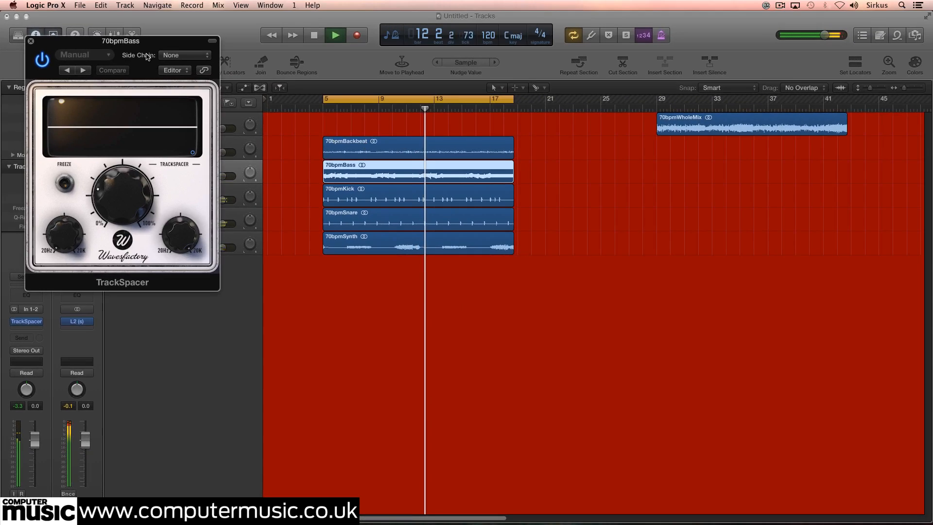
pyautogui.moveTo(146, 41); pyautogui.dragTo(530, 144)
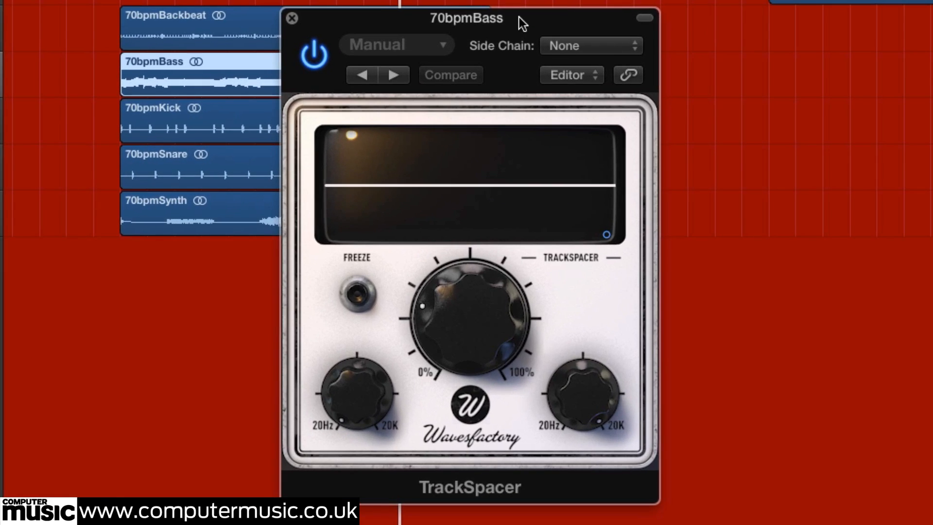
pyautogui.click(564, 46)
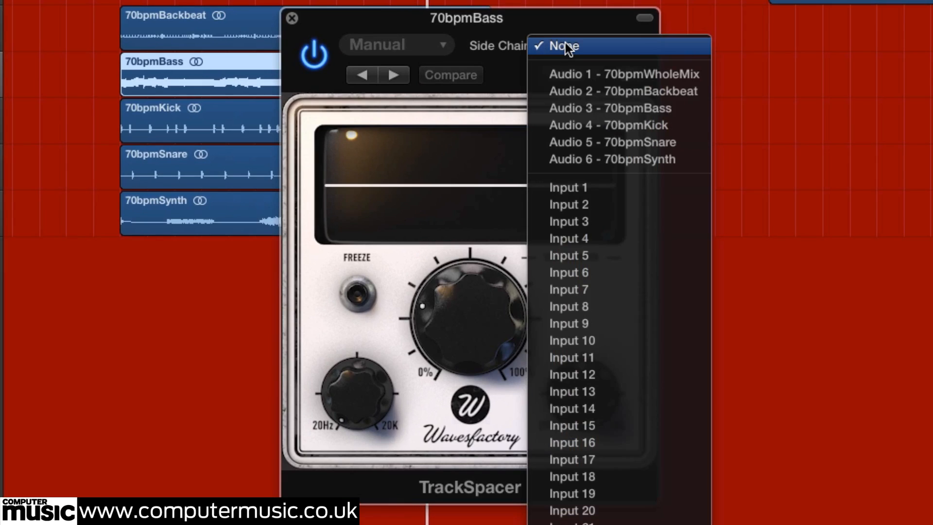
pyautogui.click(585, 125)
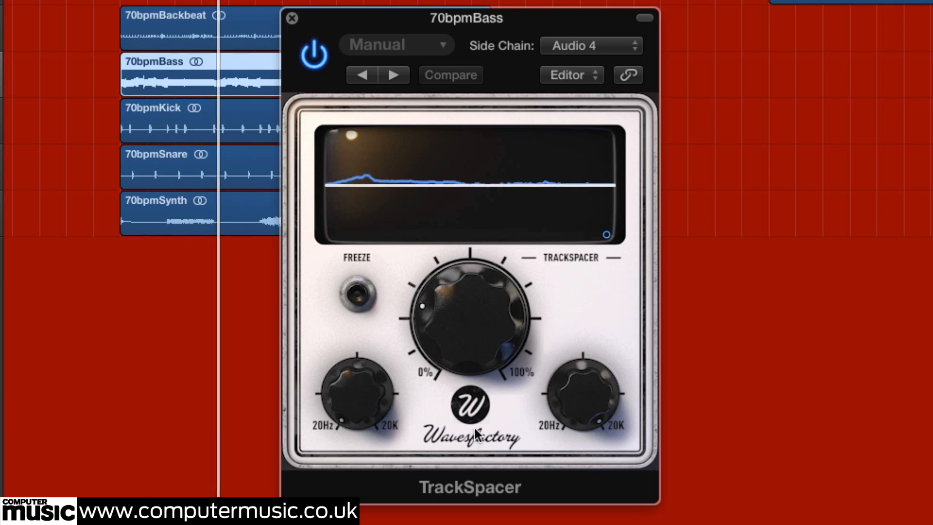
# - Raise the bass TrackSpacer's ratio to a little under halfway and lower its upper-frequency filter to below mid-range
pyautogui.moveTo(468, 326)
pyautogui.moveTo(468, 332); pyautogui.dragTo(479, 317)
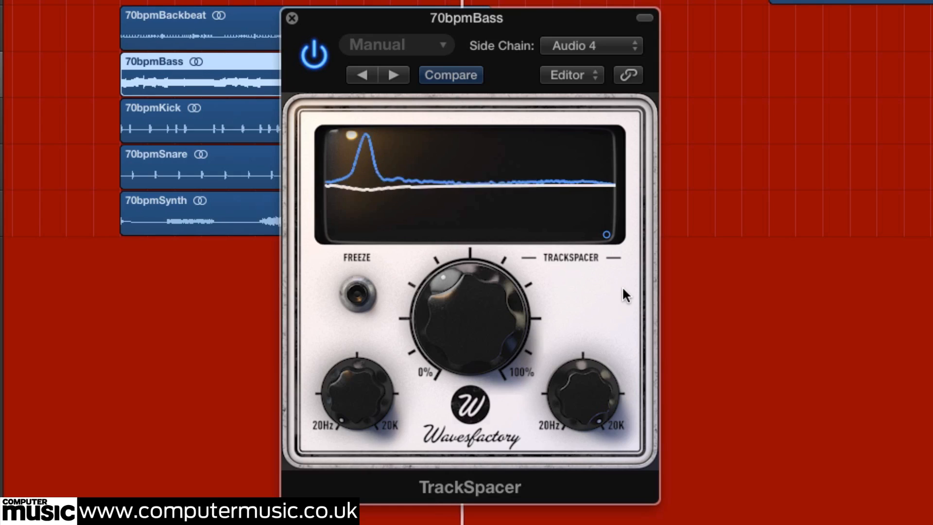
pyautogui.moveTo(587, 379)
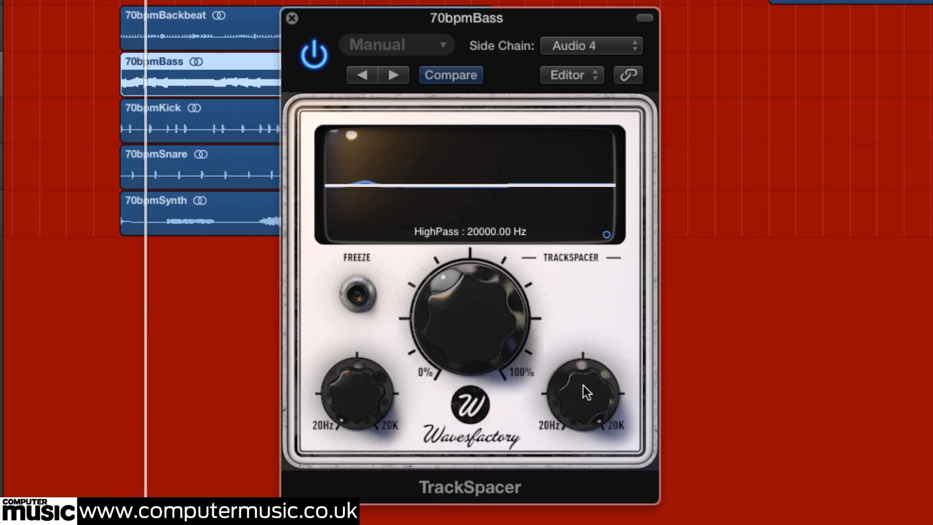
pyautogui.moveTo(588, 392); pyautogui.dragTo(583, 510)
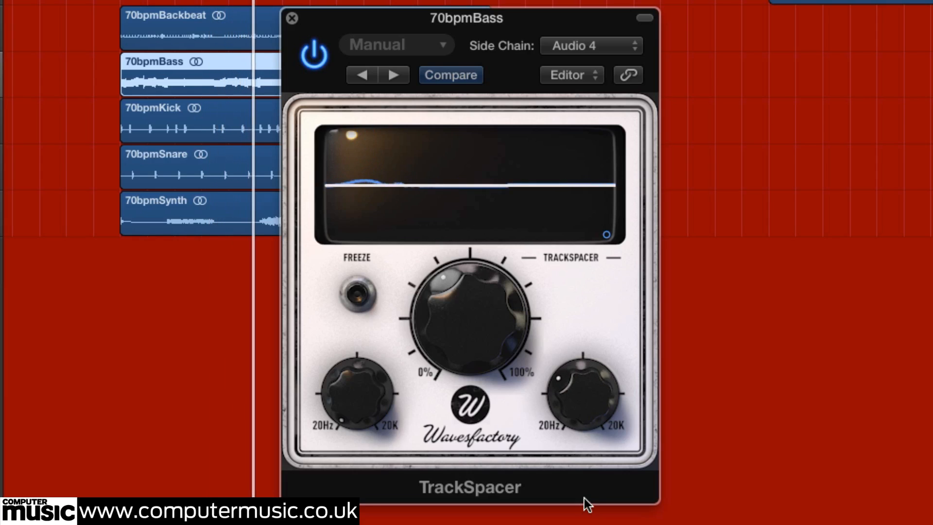
# - In the bass TrackSpacer's advanced settings, set the attack to its minimum and shorten the release, and close the plug-in window
pyautogui.click(607, 235)
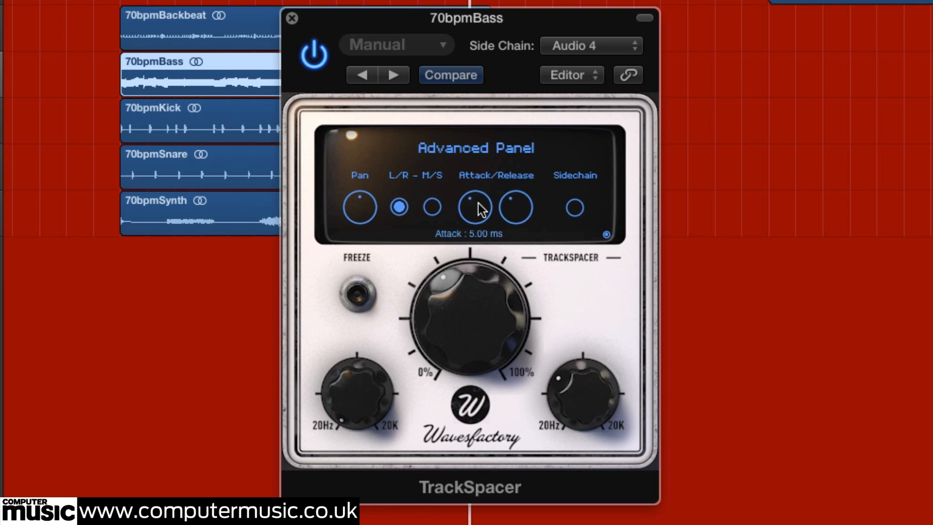
pyautogui.moveTo(478, 203); pyautogui.dragTo(503, 343)
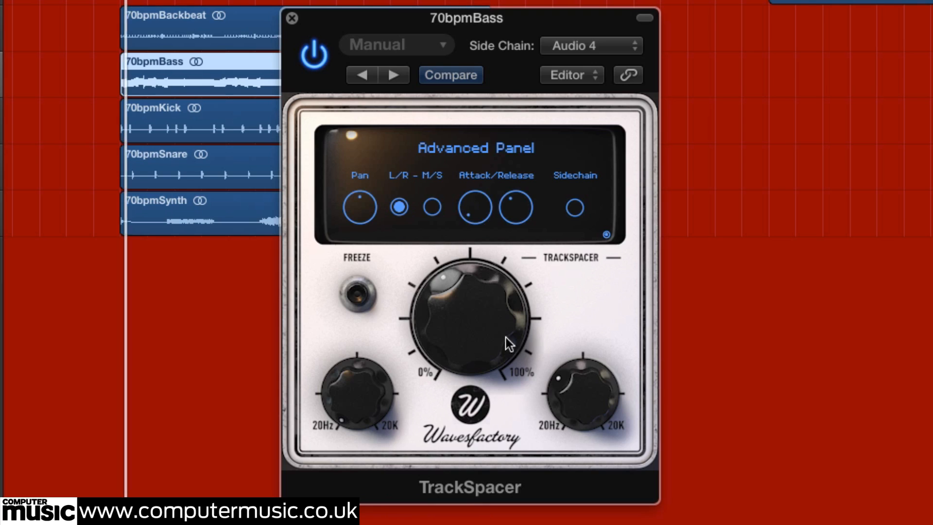
pyautogui.moveTo(519, 207); pyautogui.dragTo(515, 249)
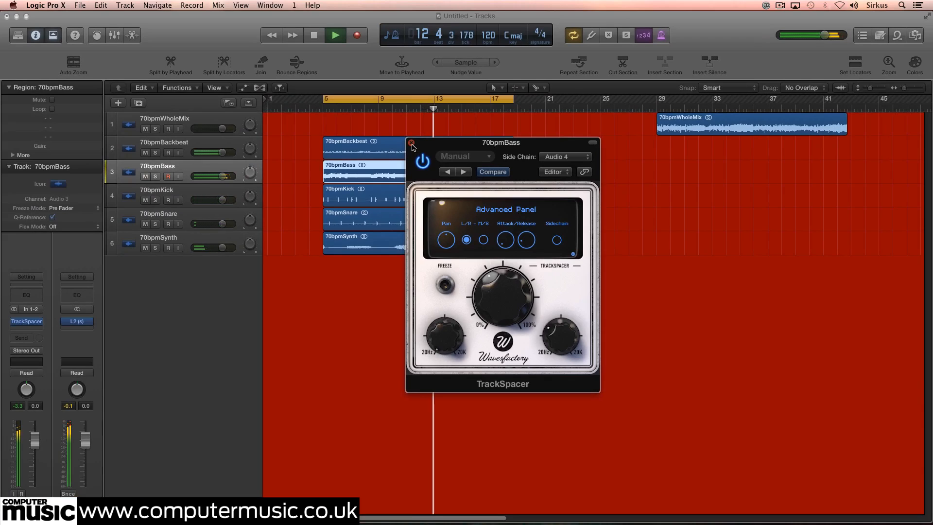
pyautogui.click(411, 145)
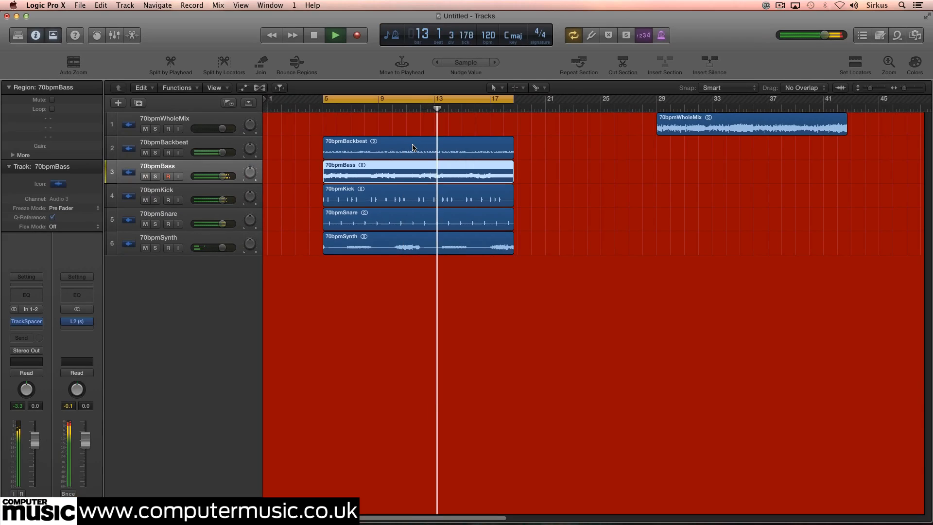
# - Insert a stereo TrackSpacer on the 70bpmSynth track and set its side chain to Audio 5 - 70bpmSnare
pyautogui.click(161, 242)
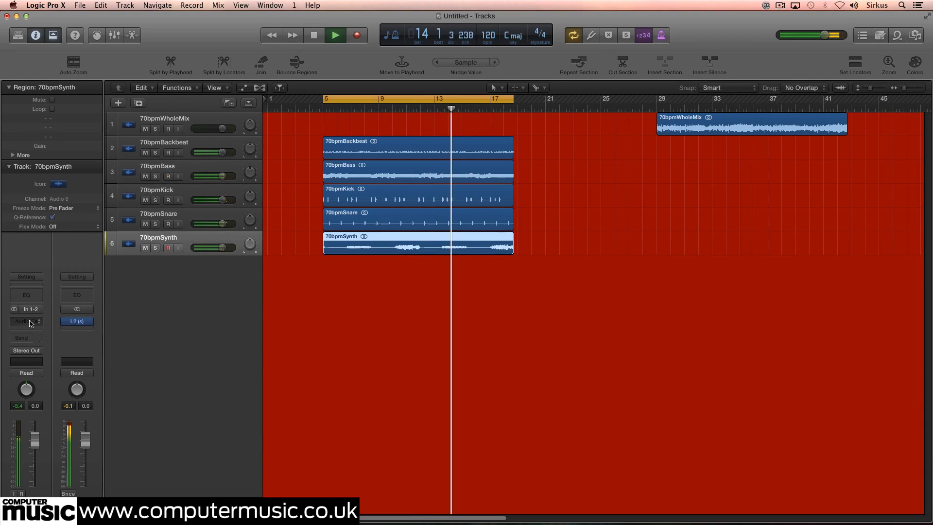
pyautogui.click(30, 321)
pyautogui.moveTo(48, 453)
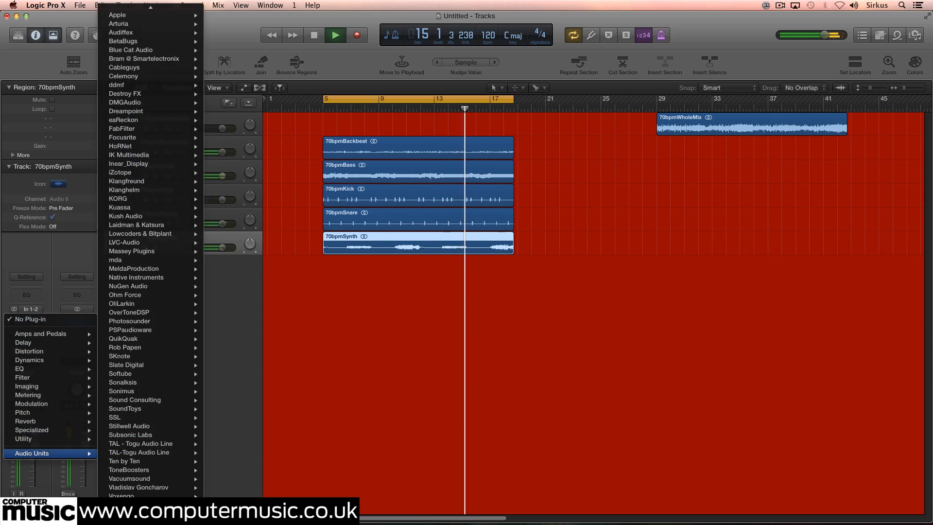
pyautogui.click(297, 512)
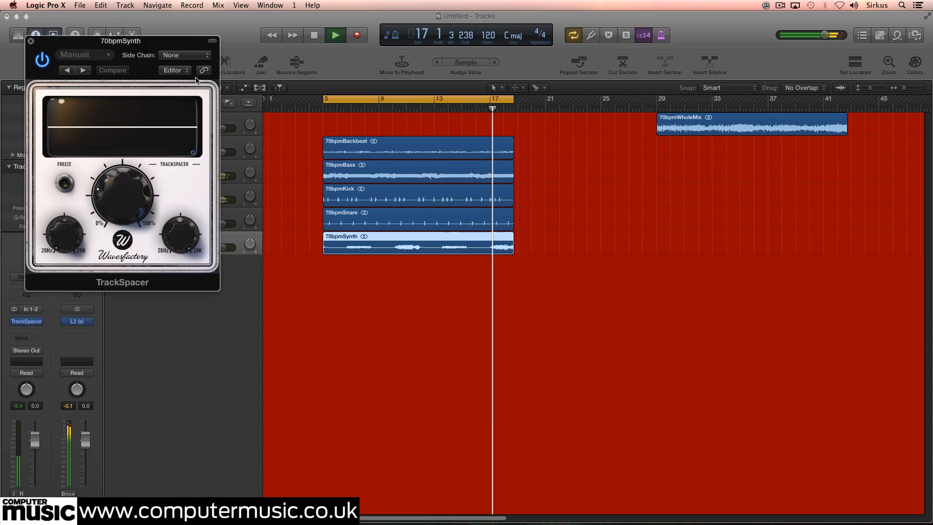
pyautogui.moveTo(185, 39); pyautogui.dragTo(651, 114)
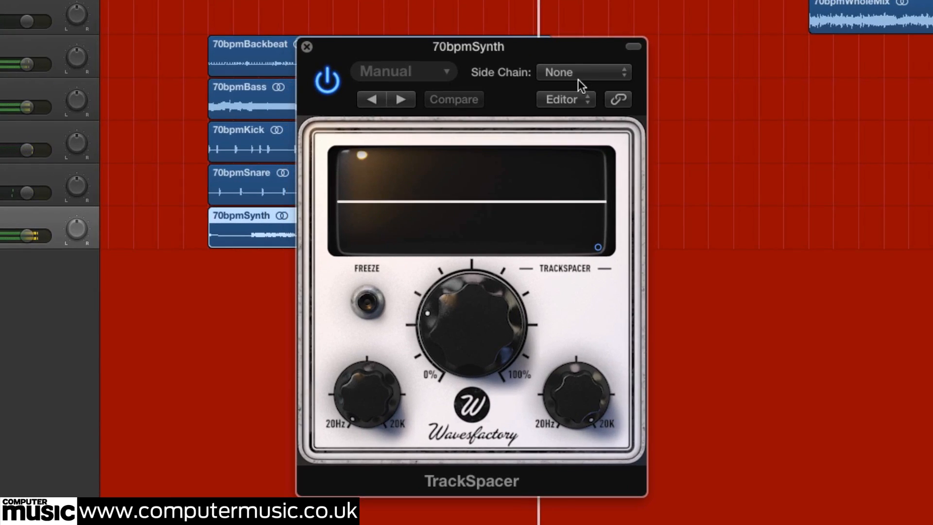
pyautogui.click(576, 76)
pyautogui.click(643, 165)
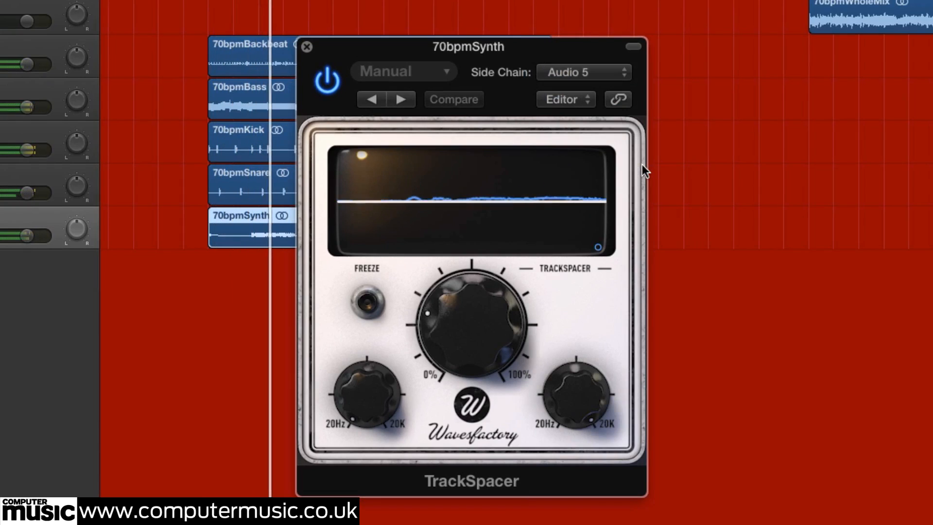
# - In the synth TrackSpacer's advanced settings, set the attack to its minimum and the release to about 8.05 ms
pyautogui.click(598, 247)
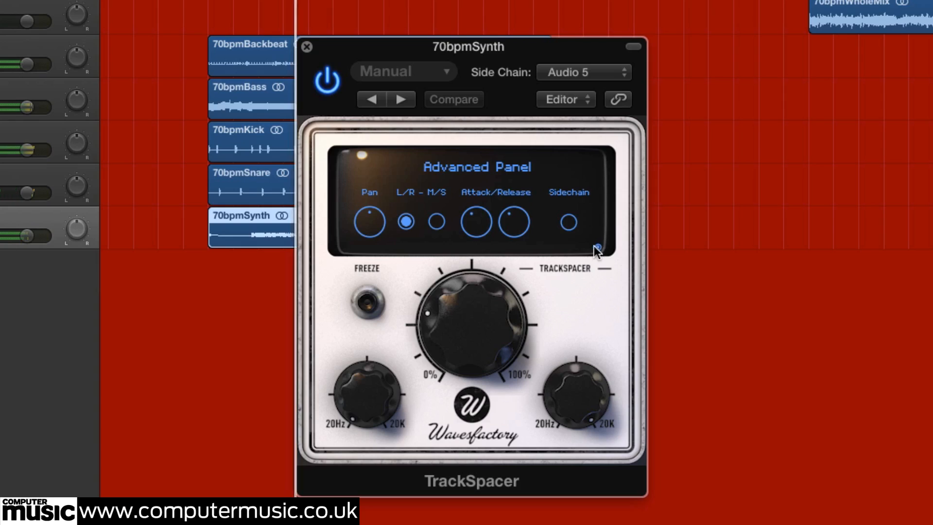
pyautogui.moveTo(486, 220)
pyautogui.moveTo(480, 221); pyautogui.dragTo(522, 382)
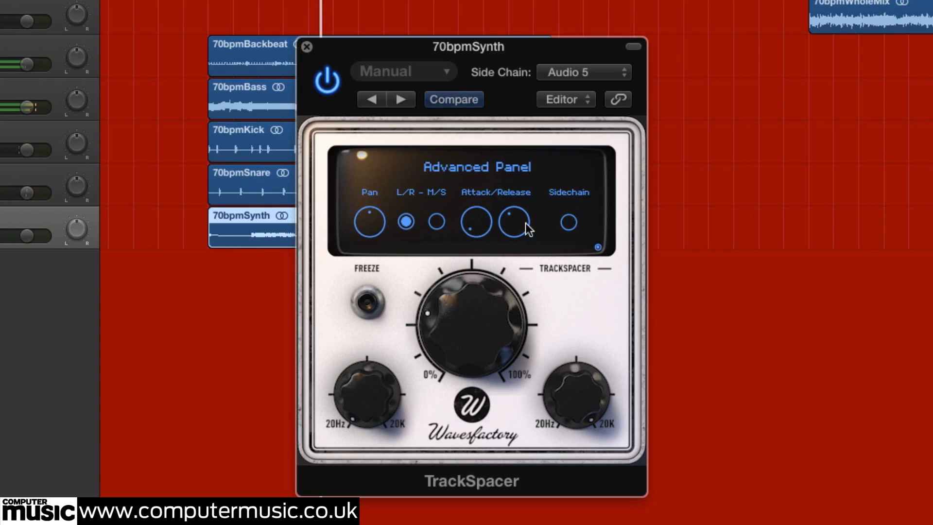
pyautogui.moveTo(526, 245); pyautogui.dragTo(529, 252)
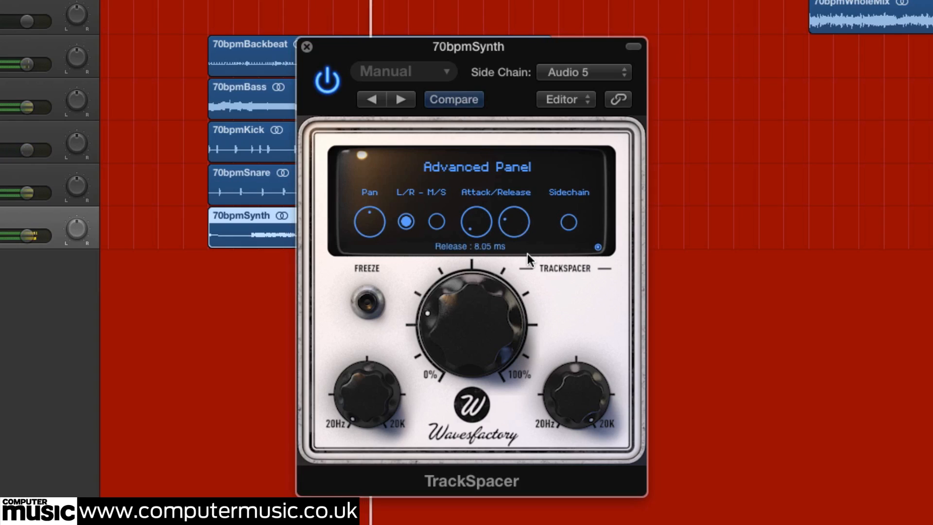
pyautogui.click(598, 247)
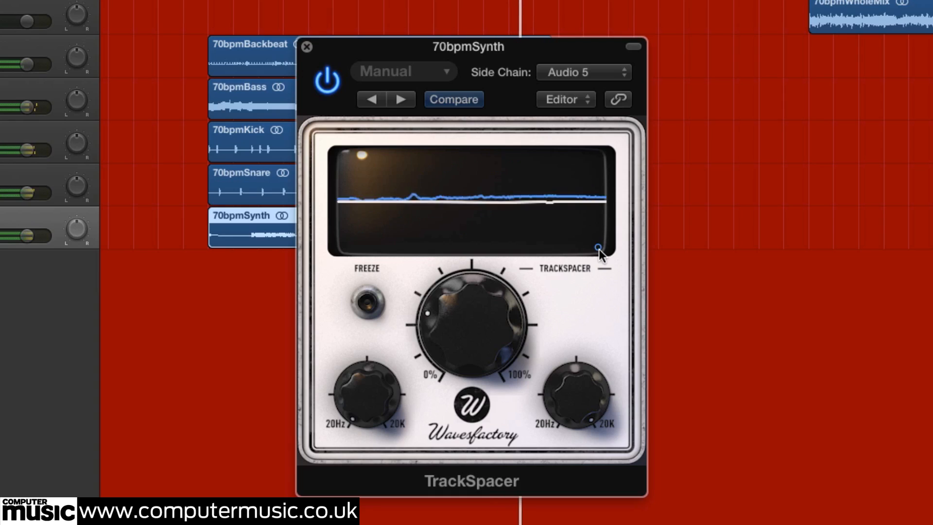
# - Set the synth TrackSpacer's ratio to about 60.50 %
pyautogui.moveTo(444, 348)
pyautogui.moveTo(444, 348); pyautogui.dragTo(501, 301)
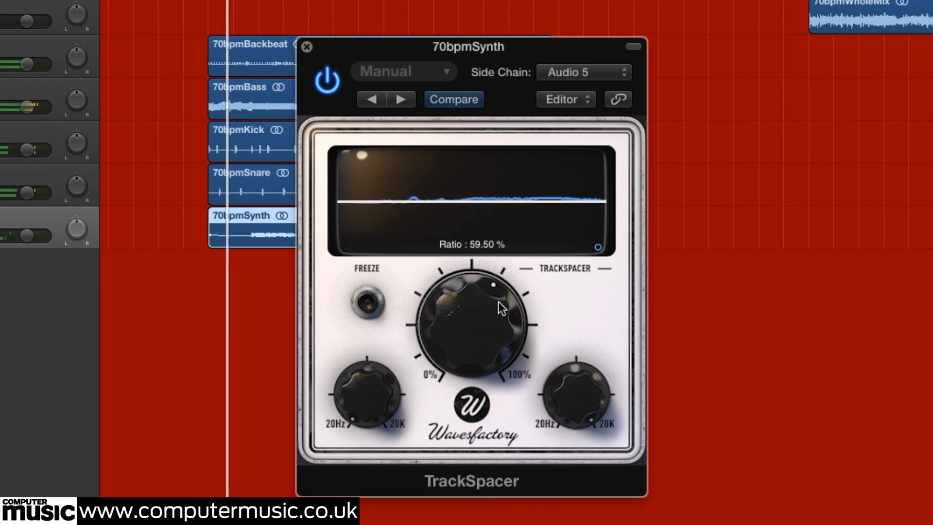
pyautogui.moveTo(499, 304); pyautogui.dragTo(496, 305)
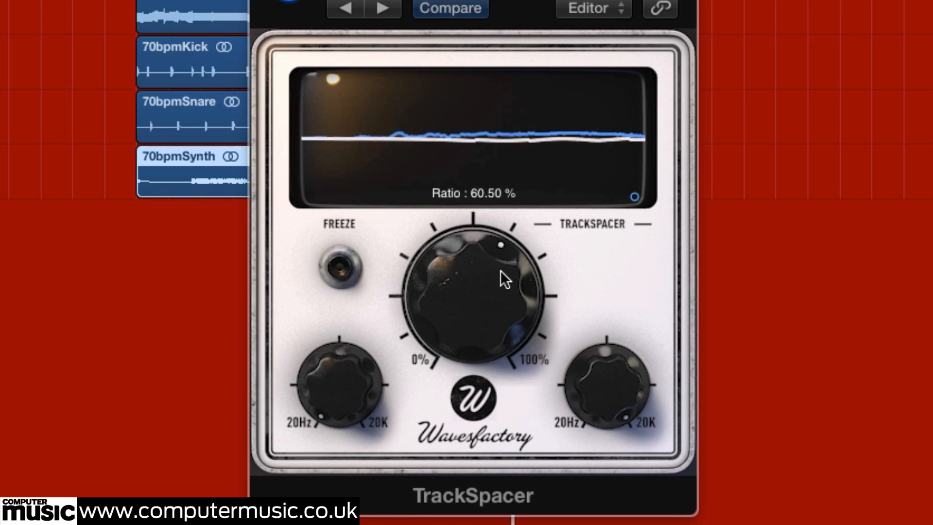
# - Narrow the synth TrackSpacer's active range by lowering the upper-frequency filter and raising the lower-frequency filter, and close the plug-in window
pyautogui.moveTo(613, 384)
pyautogui.moveTo(616, 383); pyautogui.dragTo(614, 457)
pyautogui.moveTo(342, 384); pyautogui.dragTo(349, 319)
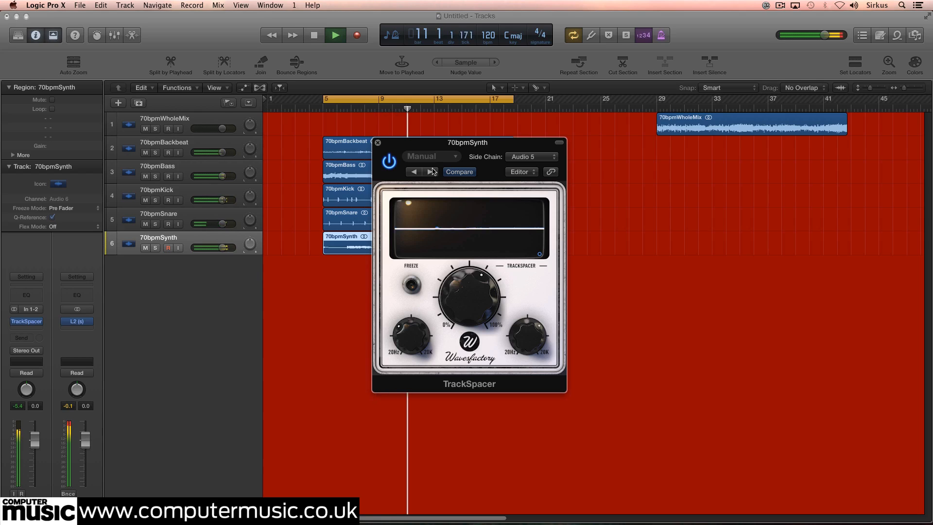
pyautogui.click(378, 143)
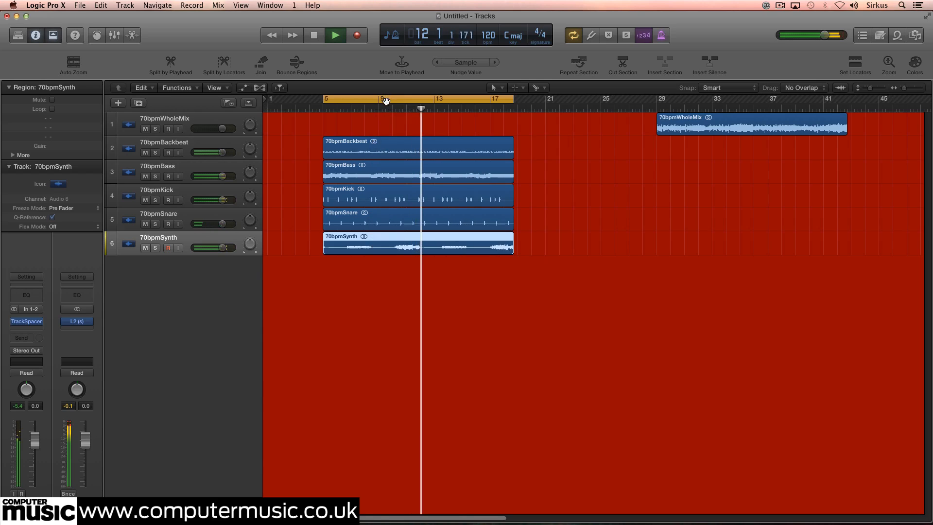